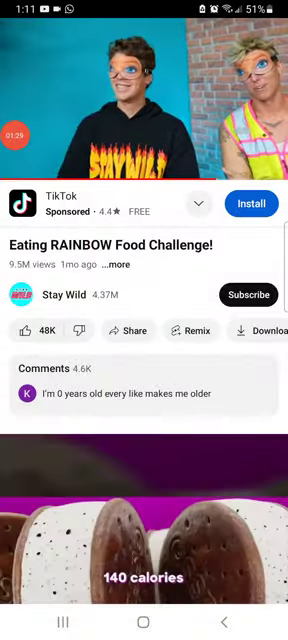
- Open the Stay Wild channel, view its Community posts, then return to its Home videos
{"action": "left_click", "coordinate": [64, 294]}
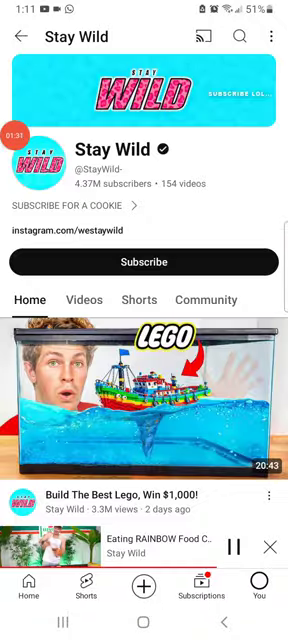
{"action": "scroll", "coordinate": [144, 400], "scroll_direction": "down", "scroll_amount": 4}
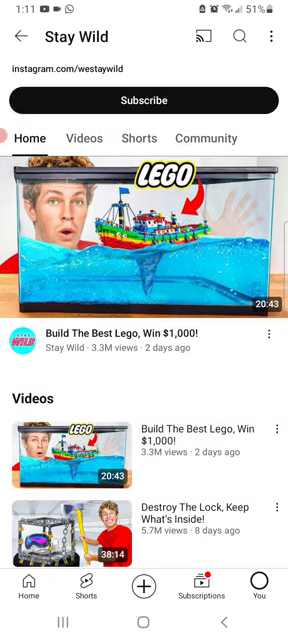
{"action": "left_click", "coordinate": [206, 137]}
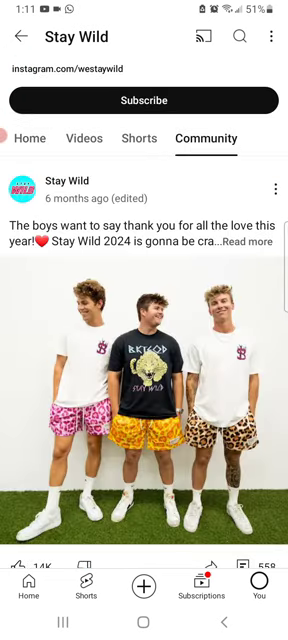
{"action": "scroll", "coordinate": [144, 350], "scroll_direction": "down", "scroll_amount": 2}
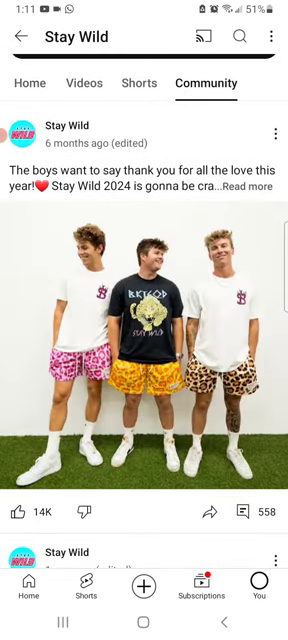
{"action": "left_click", "coordinate": [30, 80]}
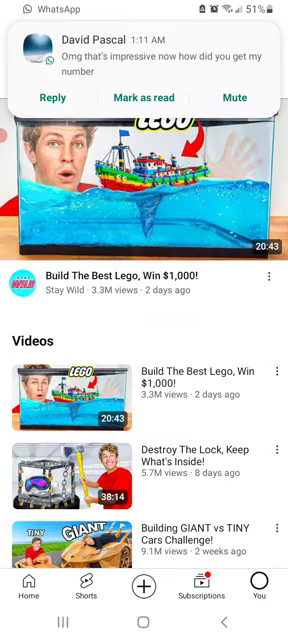
- From the WhatsApp notification, reply 'My mom put it on here' in the chat
{"action": "left_click", "coordinate": [144, 63]}
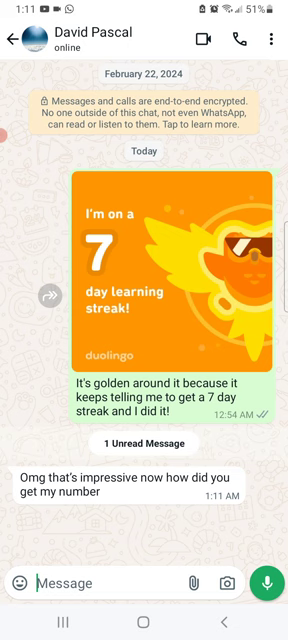
{"action": "left_click", "coordinate": [110, 583]}
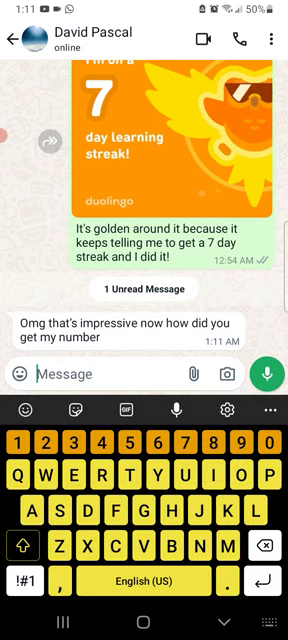
{"action": "type", "text": "My"}
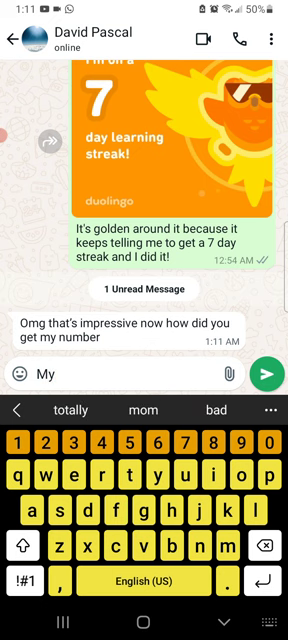
{"action": "left_click", "coordinate": [143, 410]}
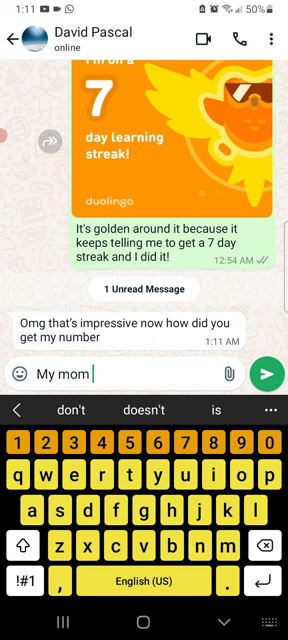
{"action": "type", "text": "put"}
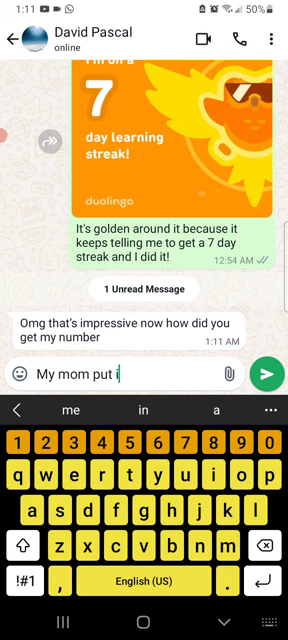
{"action": "type", "text": " t  on"}
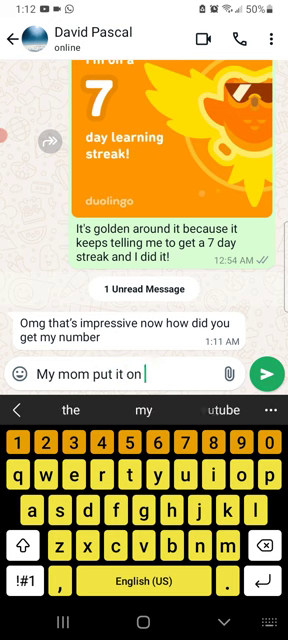
{"action": "type", "text": "ere"}
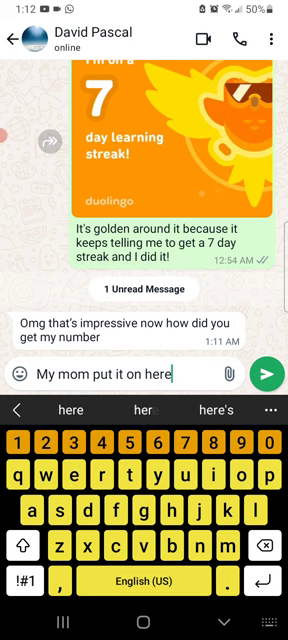
{"action": "left_click", "coordinate": [266, 373]}
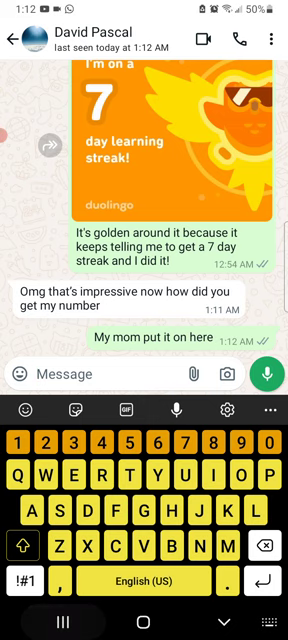
- Switch back to YouTube via Recents and open the 'Build The Best Lego, Win $1,000!' video
{"action": "left_click", "coordinate": [62, 622]}
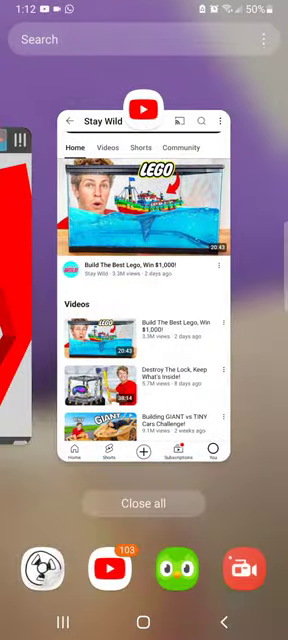
{"action": "left_click", "coordinate": [143, 300]}
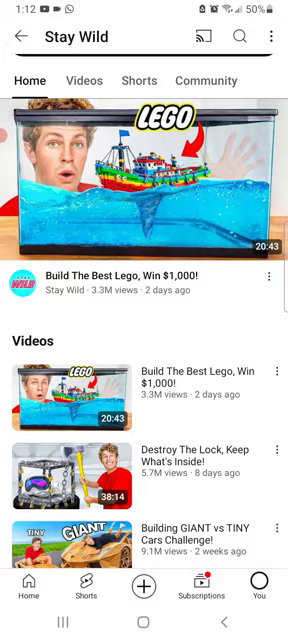
{"action": "left_click", "coordinate": [144, 178]}
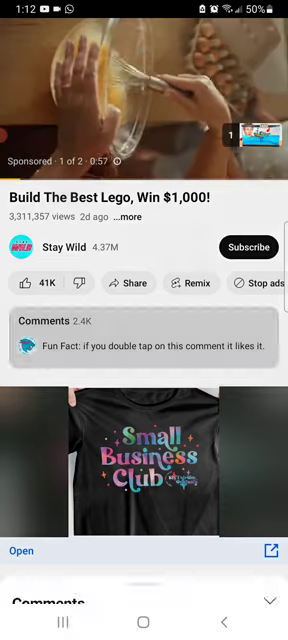
- Like the Fun Fact comment, view its replies, then close the comments
{"action": "left_click", "coordinate": [144, 345]}
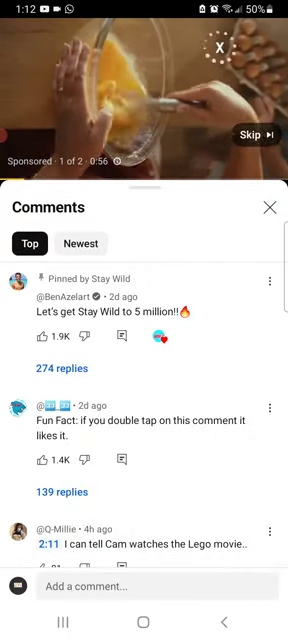
{"action": "left_click", "coordinate": [42, 459]}
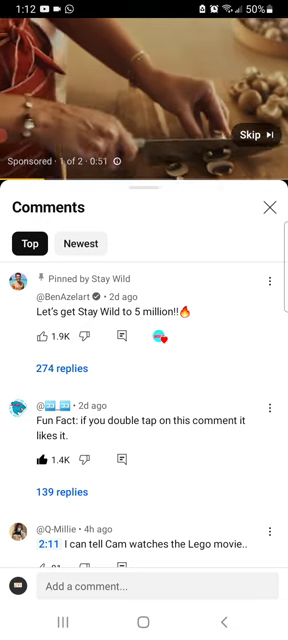
{"action": "left_click", "coordinate": [90, 428]}
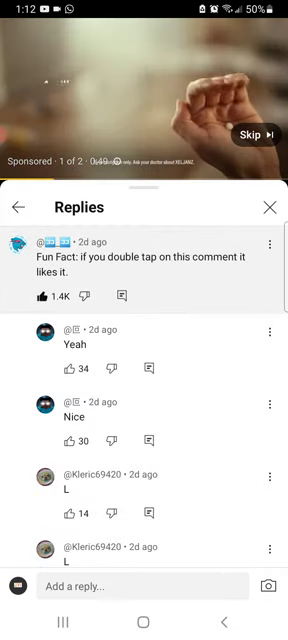
{"action": "left_click", "coordinate": [17, 206]}
{"action": "left_click", "coordinate": [42, 459]}
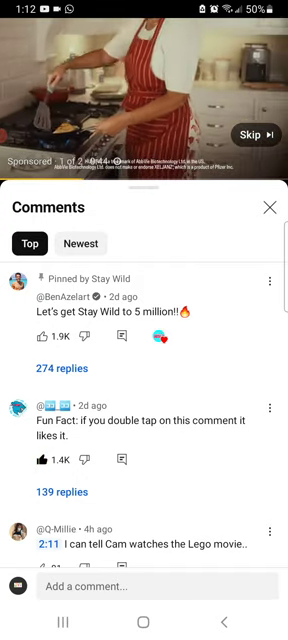
{"action": "left_click", "coordinate": [269, 207]}
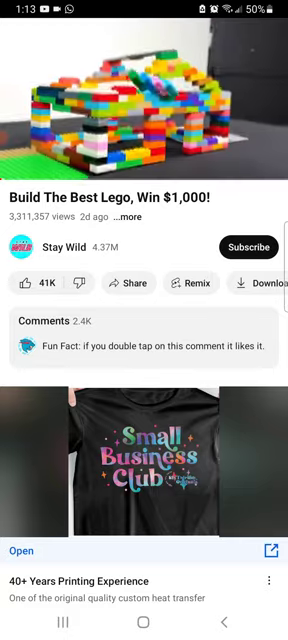
- Lower the volume twice and jump the Lego video ahead to 0:47
{"action": "key", "text": "XF86AudioLowerVolume"}
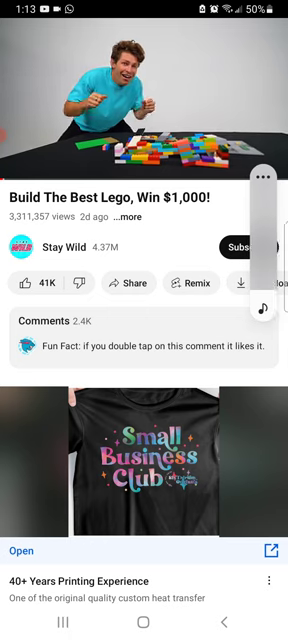
{"action": "key", "text": "XF86AudioLowerVolume"}
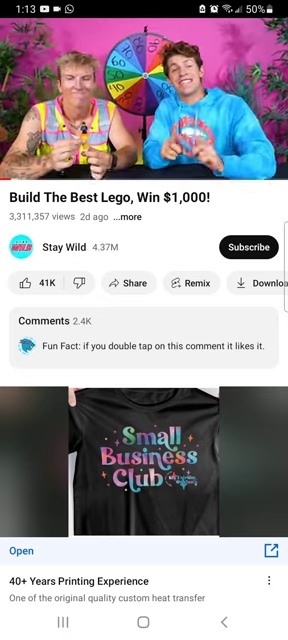
{"action": "left_click_drag", "start_coordinate": [8, 178], "coordinate": [12, 178]}
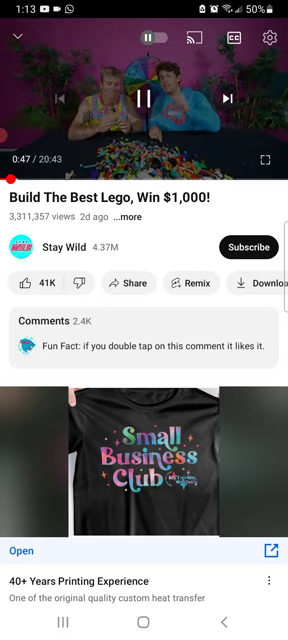
- View the Lego video's description twice, closing it each time
{"action": "left_click", "coordinate": [128, 216]}
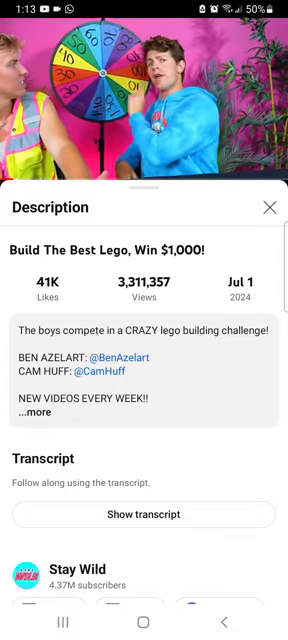
{"action": "left_click", "coordinate": [270, 207]}
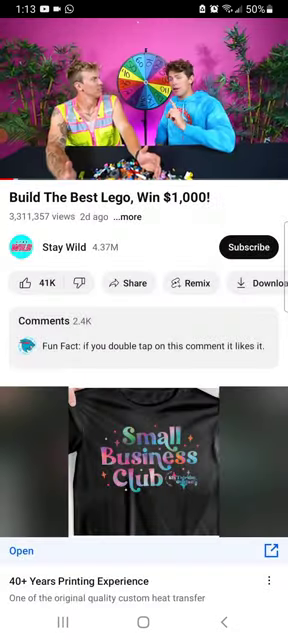
{"action": "left_click", "coordinate": [128, 217]}
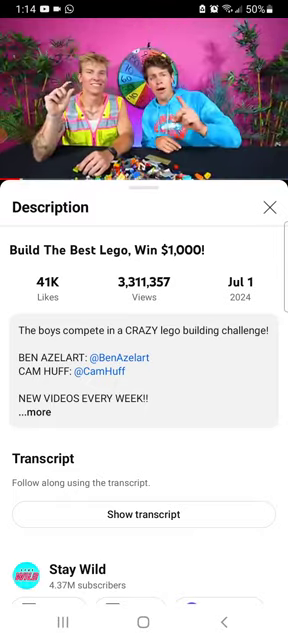
{"action": "left_click", "coordinate": [269, 207]}
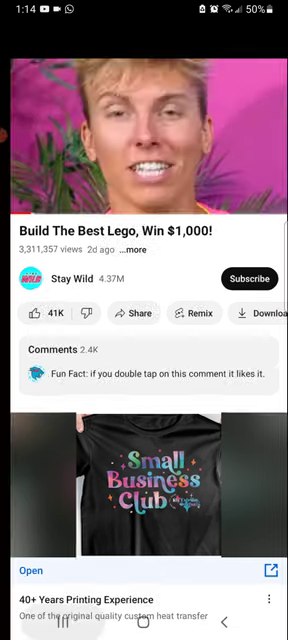
- Go to Recents so the Lego video keeps playing in picture-in-picture
{"action": "left_click", "coordinate": [62, 622]}
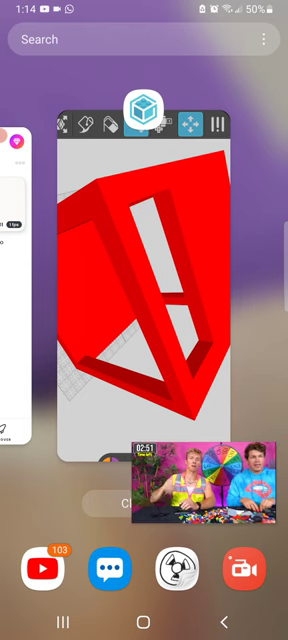